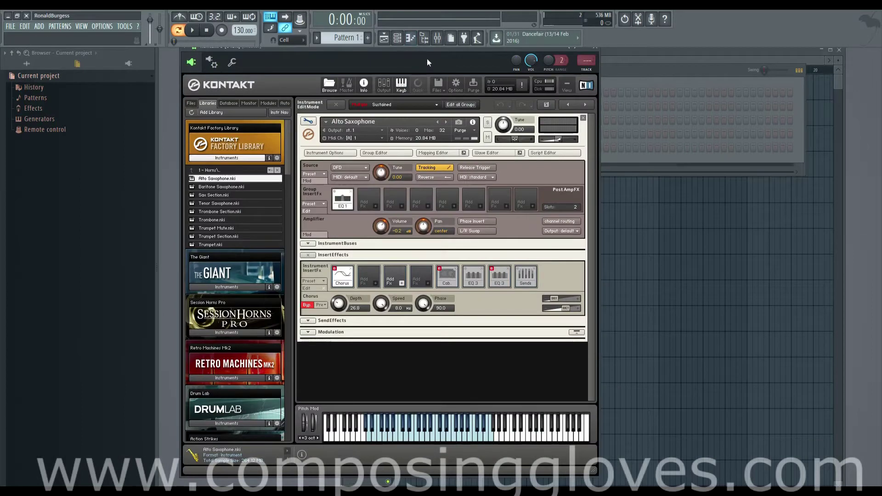
- Load a fresh Chorus from the effect modules into the Alto Saxophone's first instrument insert slot, replacing the existing Chorus
left_click_drag(426, 50, 522, 47)
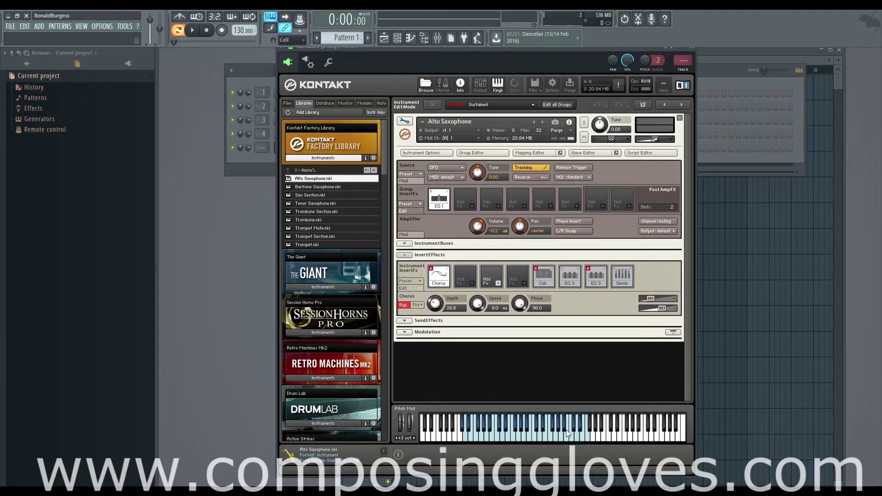
left_click_drag(487, 51, 479, 51)
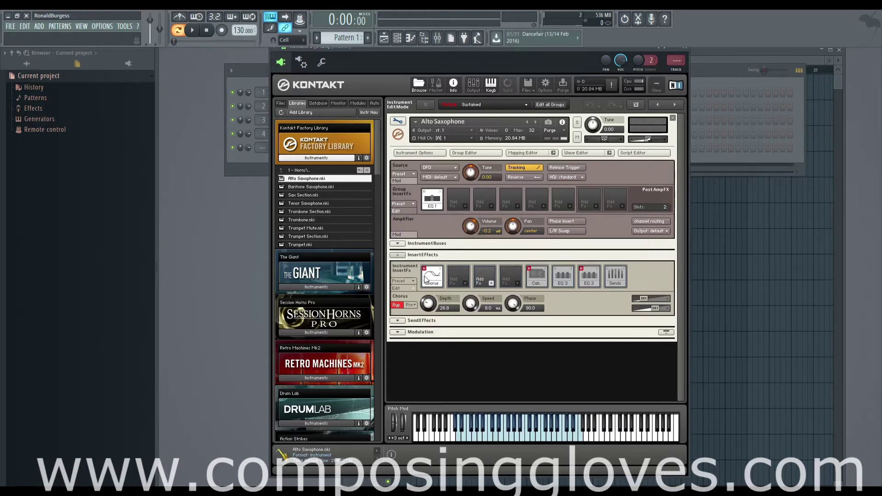
left_click(358, 103)
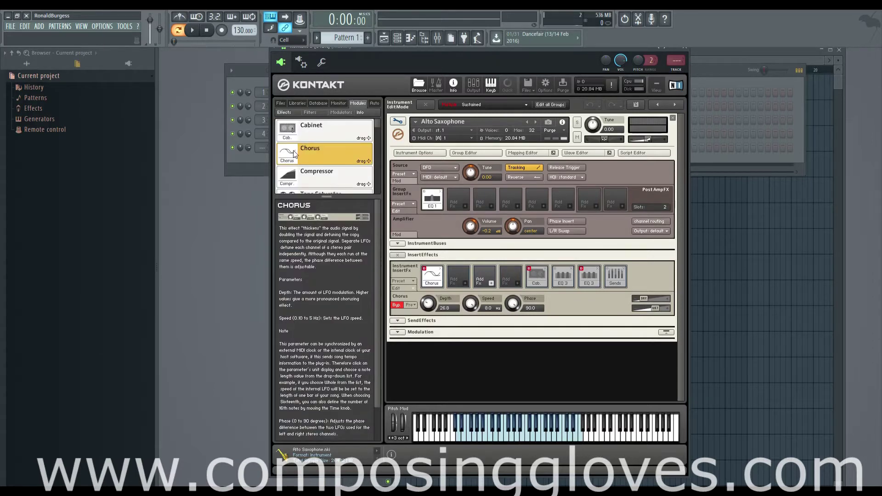
left_click_drag(295, 153, 435, 288)
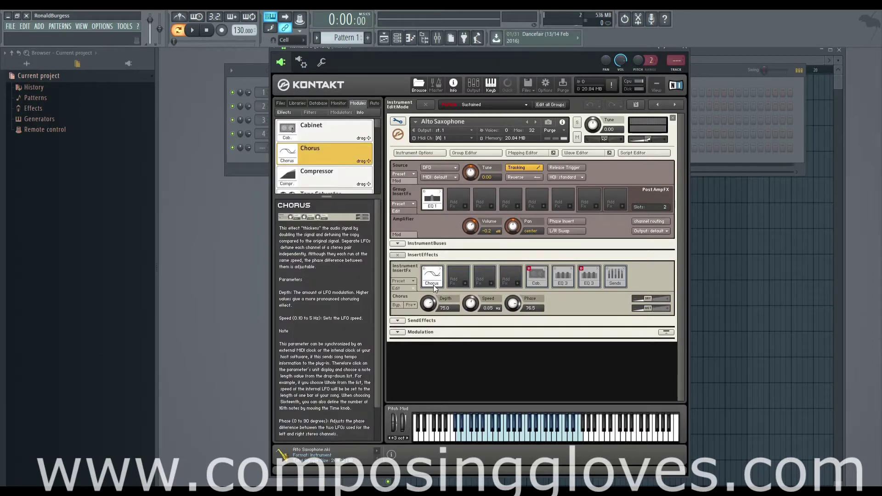
- Bypass the Chorus, audition the dry saxophone with a note and read through the Chorus parameter description
left_click(425, 268)
key("z")
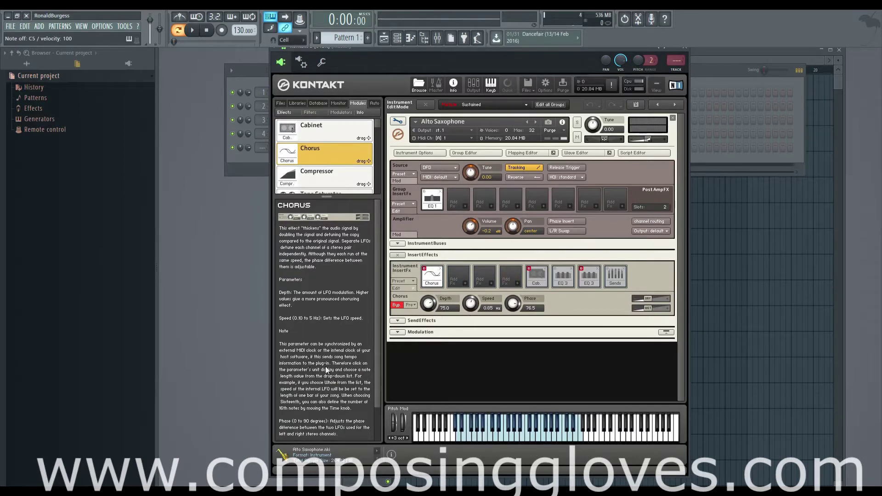
scroll(377, 363, "down", 2)
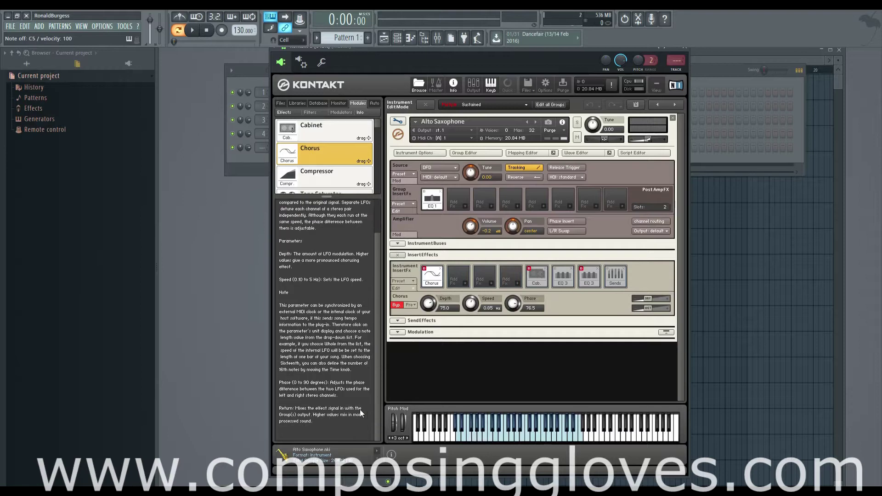
scroll(381, 388, "up", 2)
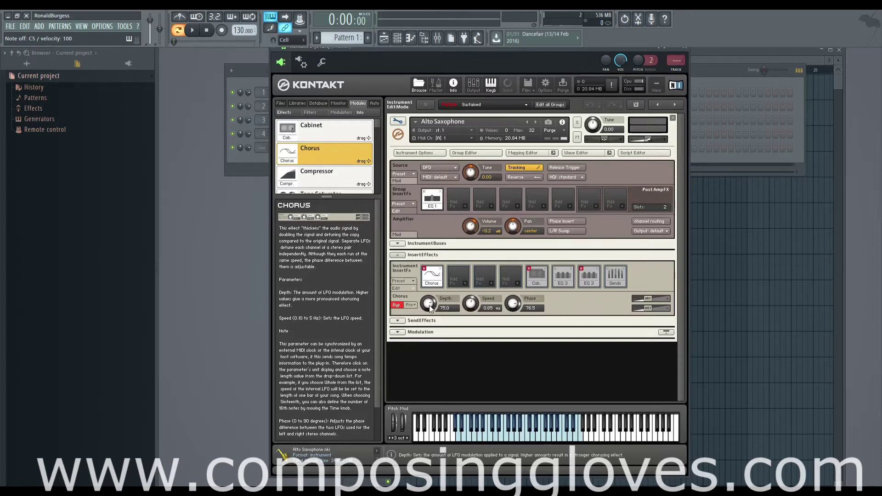
- Lower the Chorus depth to about 13.8
left_click_drag(431, 309, 435, 361)
left_click_drag(429, 312, 431, 323)
left_click_drag(475, 49, 466, 50)
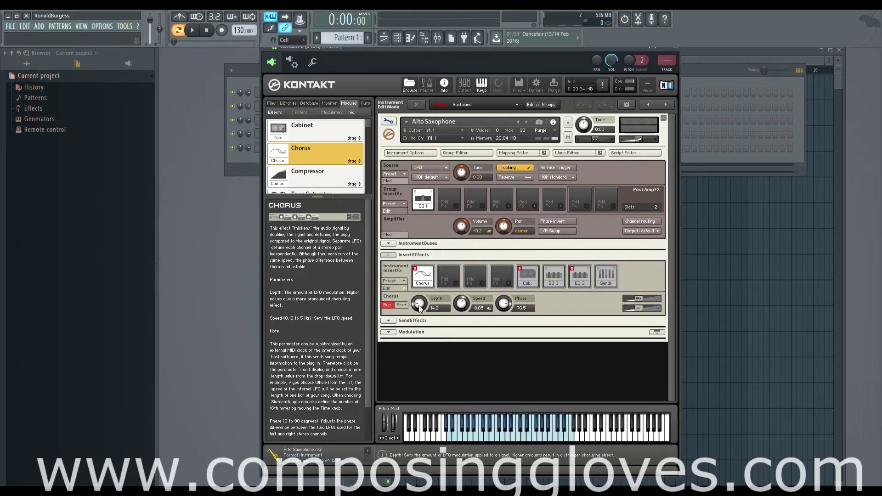
mouse_move(420, 310)
left_mouse_down()
mouse_move(424, 278)
mouse_move(420, 305)
mouse_move(431, 315)
left_mouse_up()
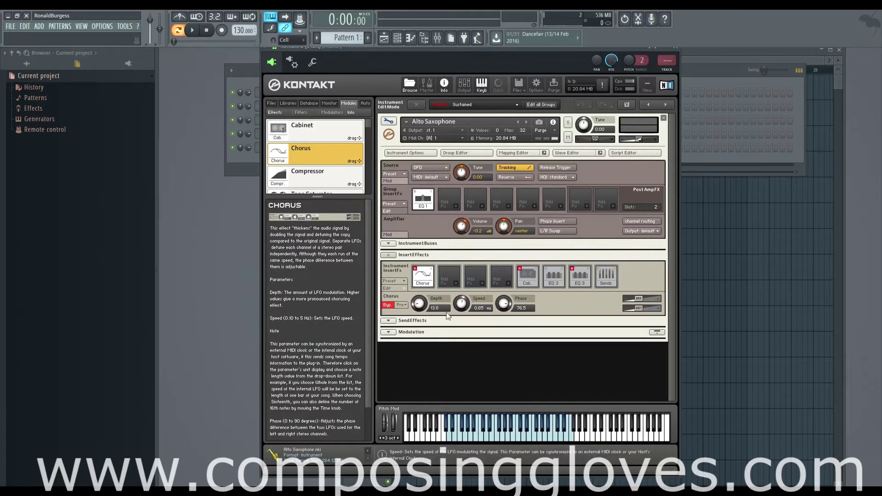
- Re-enable the Chorus and raise its depth to 100 while auditioning the sound
left_click(415, 269)
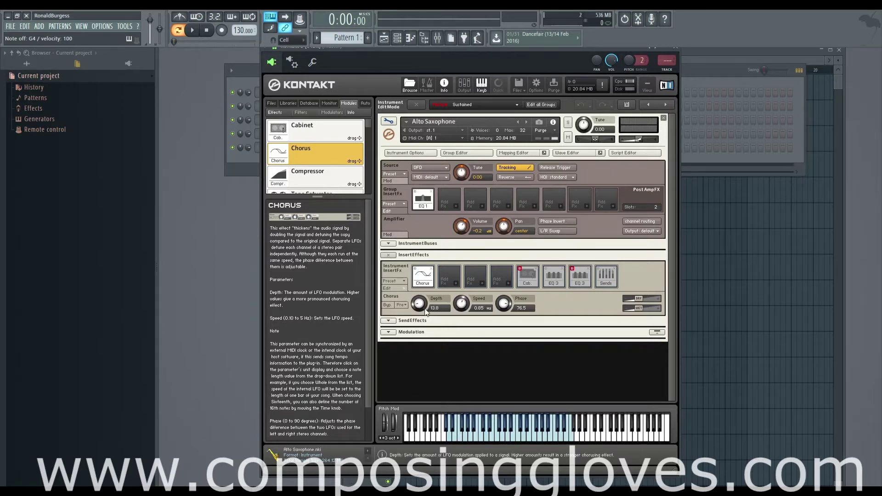
left_click_drag(426, 312, 424, 307)
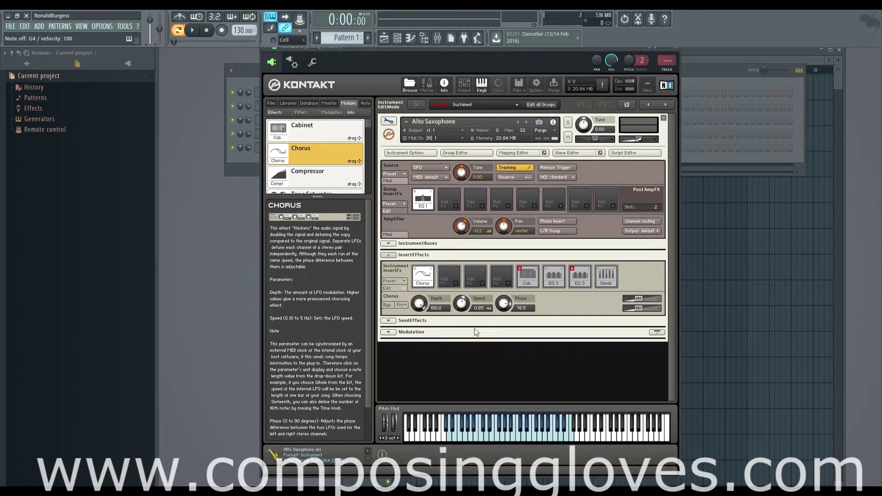
left_click_drag(419, 304, 410, 278)
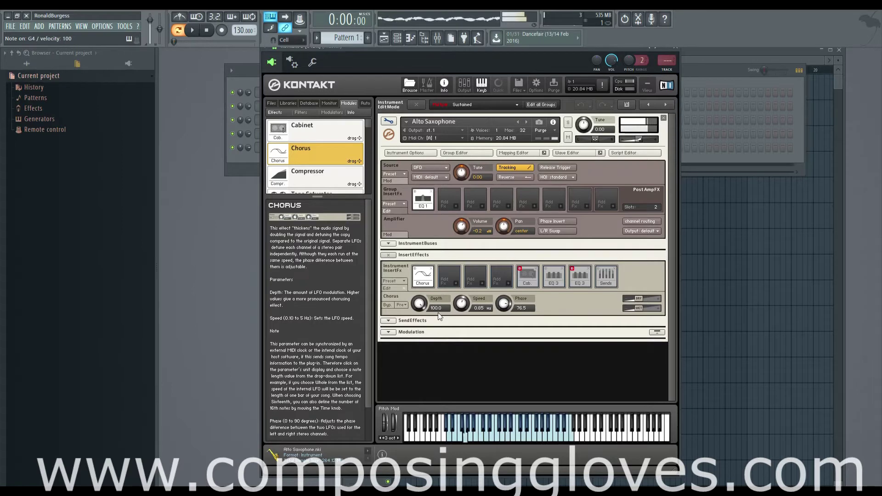
- Lower the Chorus speed to about 0.17 Hz and try depths up to 100, ending at about 84.2
left_click_drag(438, 313, 421, 351)
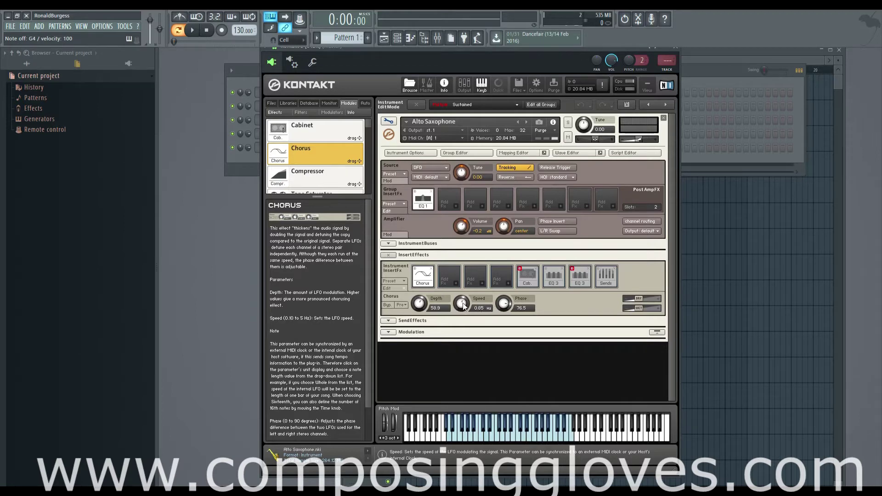
left_click_drag(464, 307, 465, 344)
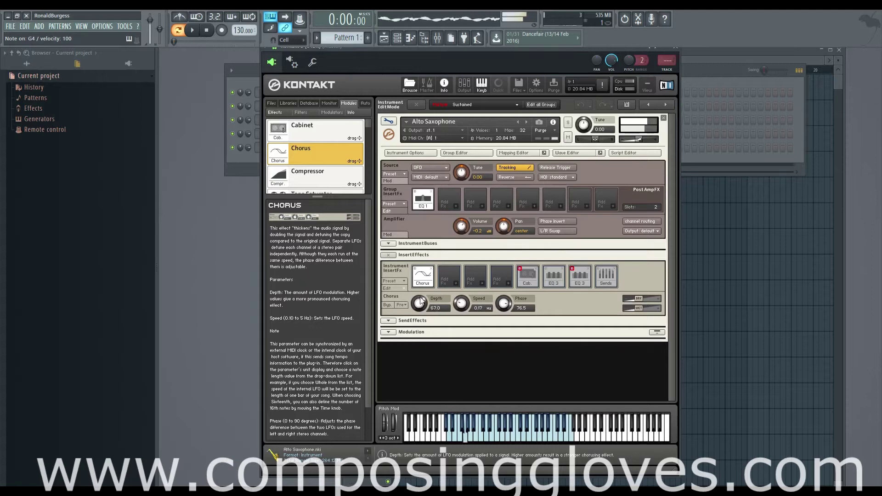
left_click_drag(419, 304, 418, 247)
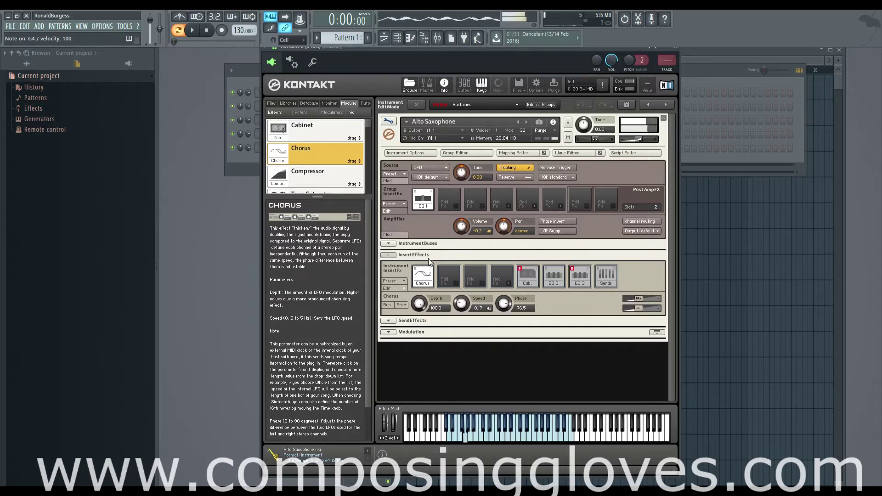
left_click_drag(419, 304, 420, 326)
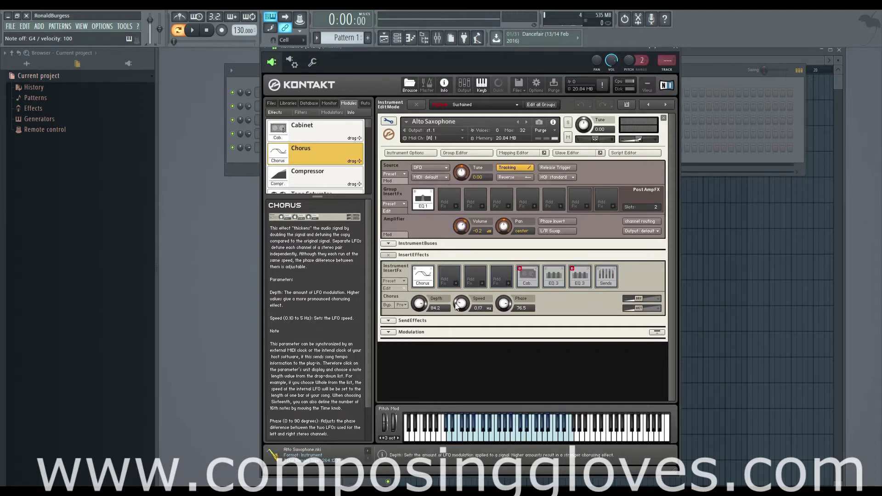
- Audition the Chorus at a speed of 8.0 Hz with depth 100, and reduce the speed to about 6.6 Hz
left_click_drag(461, 305, 450, 198)
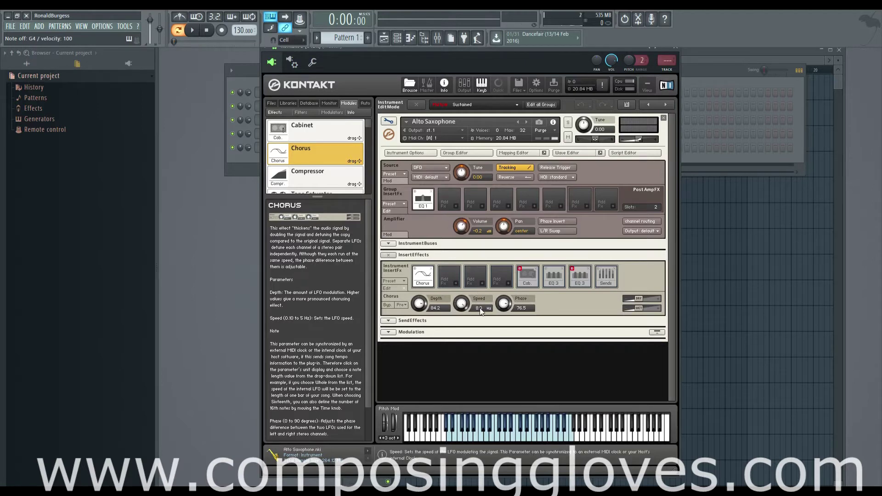
left_click_drag(419, 305, 419, 276)
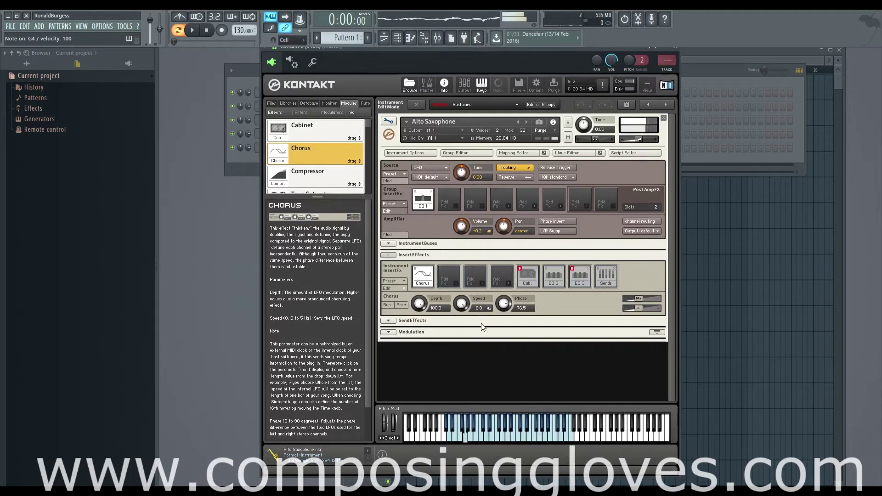
left_click_drag(461, 304, 417, 310)
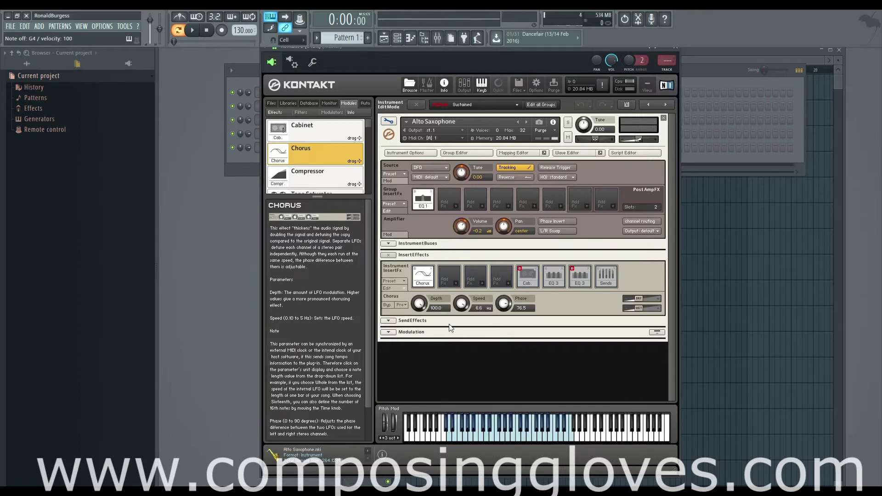
- Look through the note-length sync options for the Chorus speed without choosing one, and lower the speed to about 0.94 Hz
left_click(488, 309)
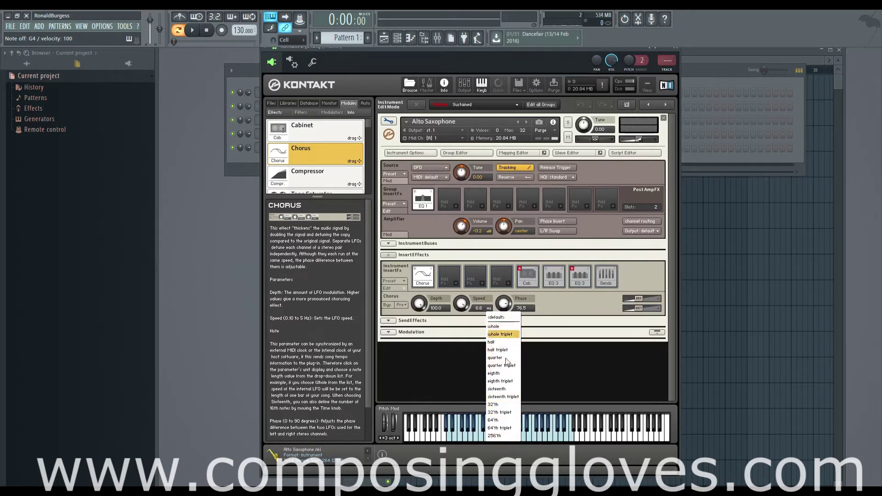
left_click(479, 317)
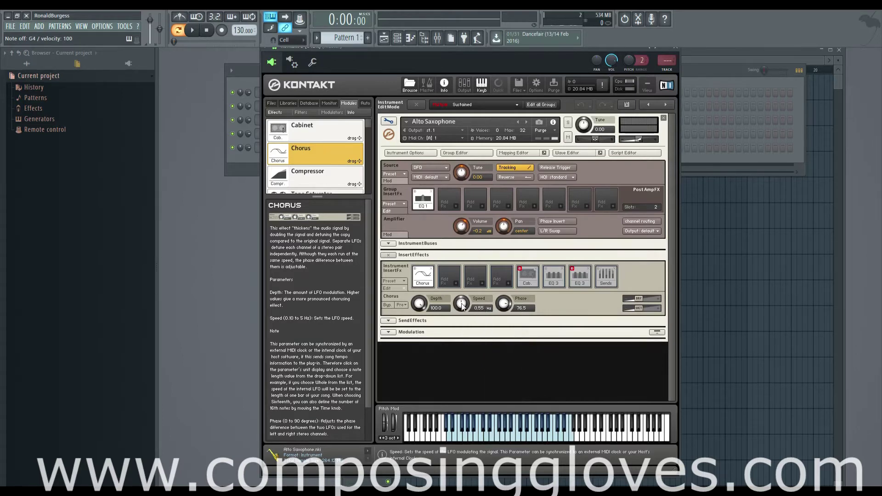
left_click(488, 310)
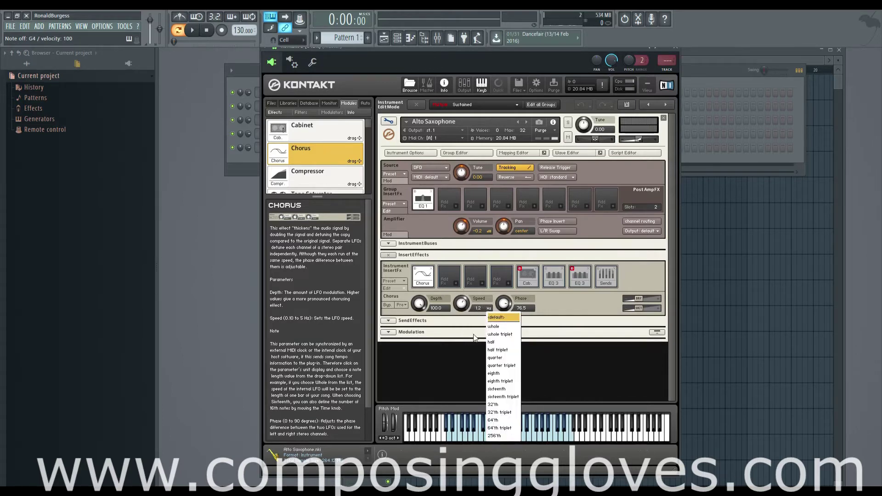
left_click(490, 309)
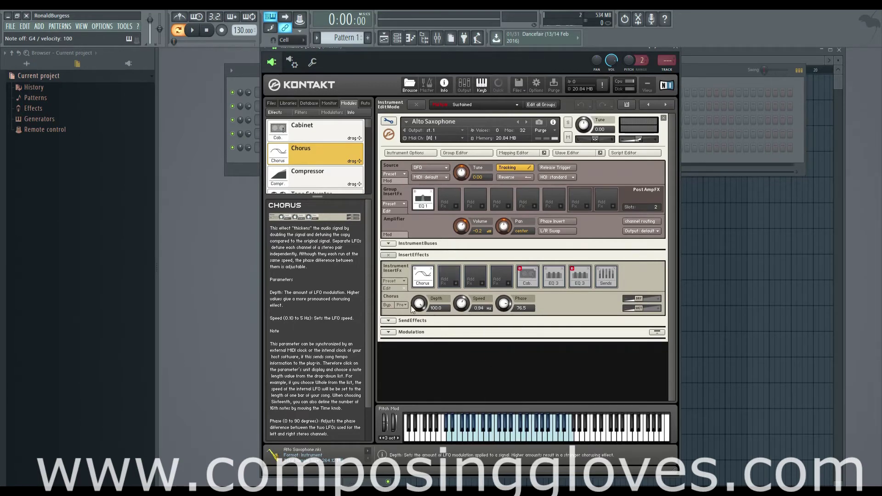
- Set the Chorus depth to about 60.2, the speed to about 0.51 Hz and the phase to 0
left_click_drag(413, 309, 423, 338)
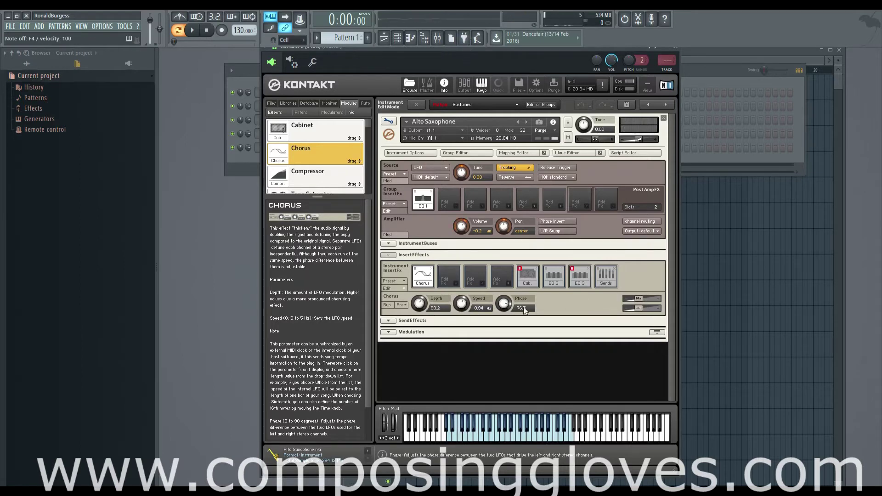
mouse_move(525, 311)
left_mouse_down()
mouse_move(511, 312)
mouse_move(518, 314)
left_mouse_up()
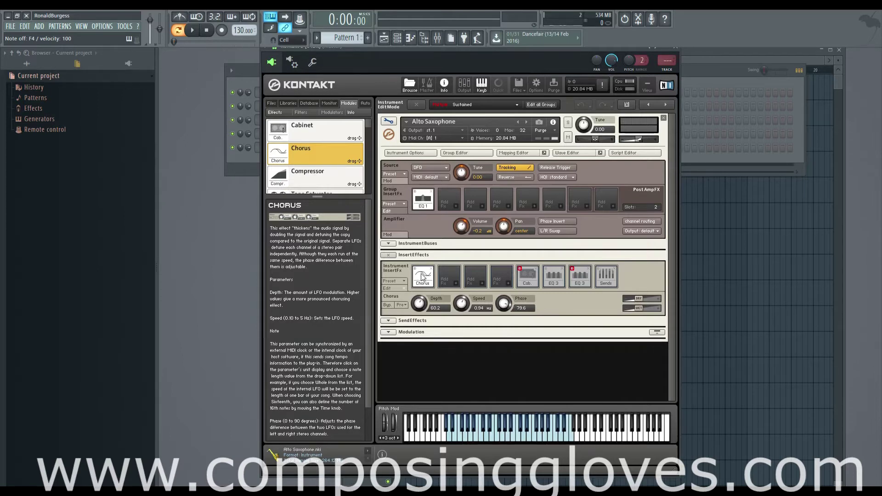
left_click_drag(461, 304, 464, 327)
left_click_drag(504, 303, 510, 338)
- Add a new Massive (64bit) instrument channel to the channel rack
left_click_drag(527, 387, 544, 432)
left_click(244, 159)
left_click(288, 164)
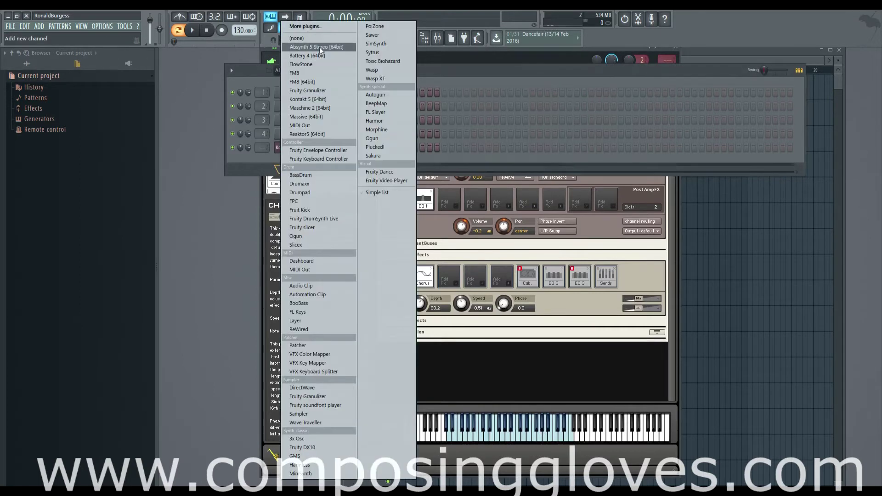
left_click(327, 116)
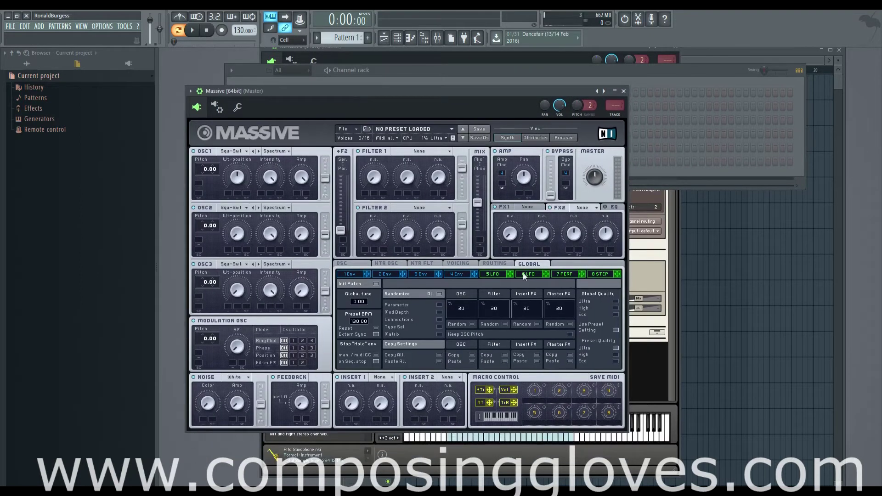
- Look at Massive's routing and voicing pages, and open the settings of LFO 5
left_click(494, 263)
left_click(460, 264)
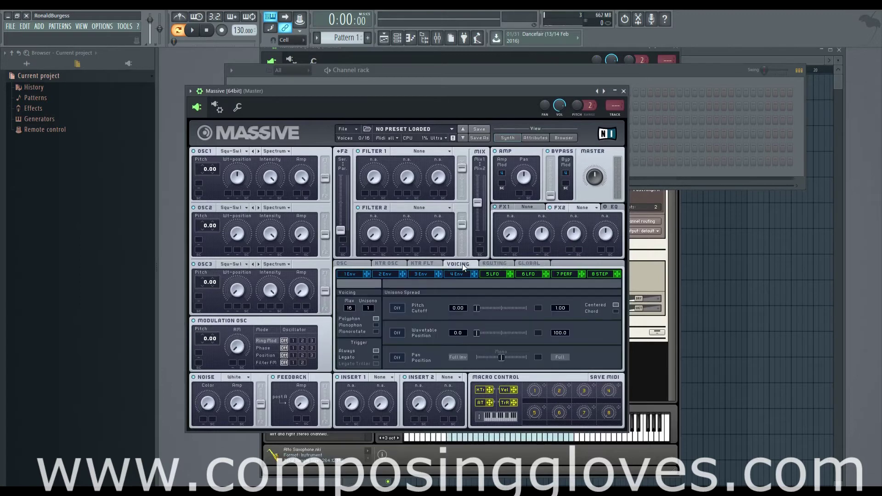
left_click(500, 265)
left_click(494, 274)
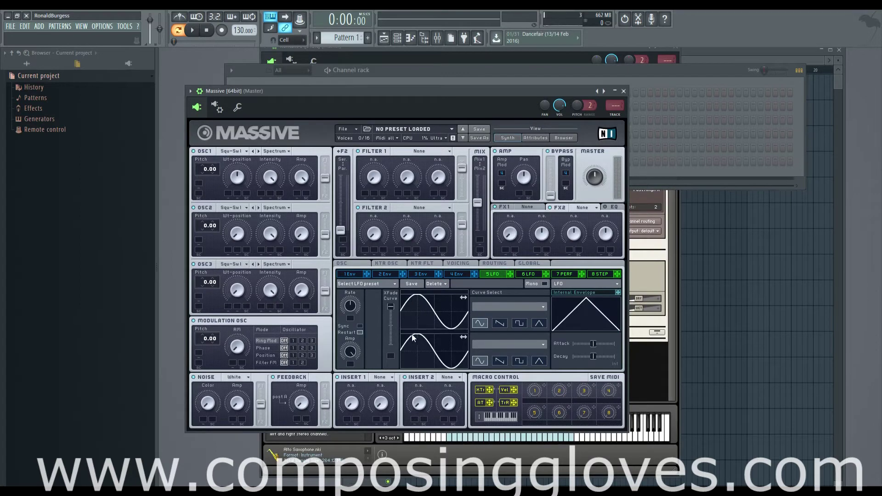
- Shift the phase of LFO 5's upper and lower sine curves to demonstrate different offsets between the two waves
left_click_drag(425, 310, 404, 305)
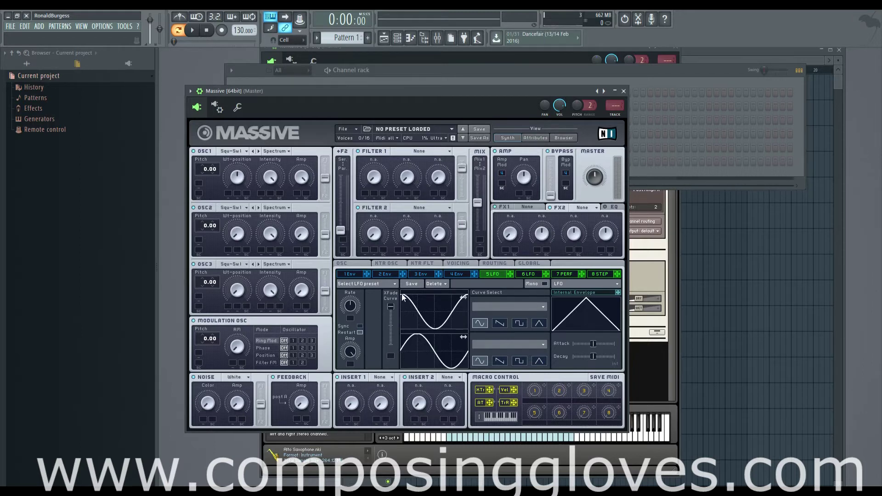
left_click_drag(416, 340, 363, 354)
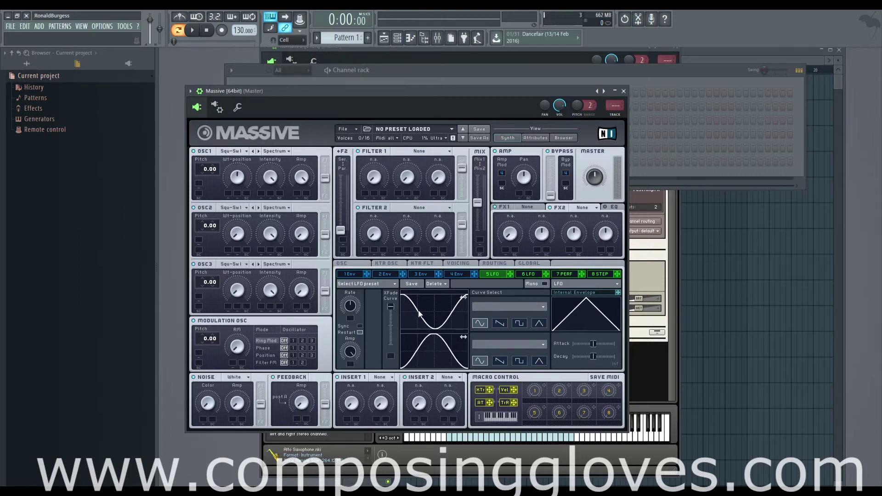
left_click_drag(415, 310, 394, 317)
left_click_drag(425, 348, 410, 350)
- Refer back to the Chorus phase control in Kontakt, and shift LFO 5's upper curve in Massive to nearly mirror the lower one
left_click(658, 297)
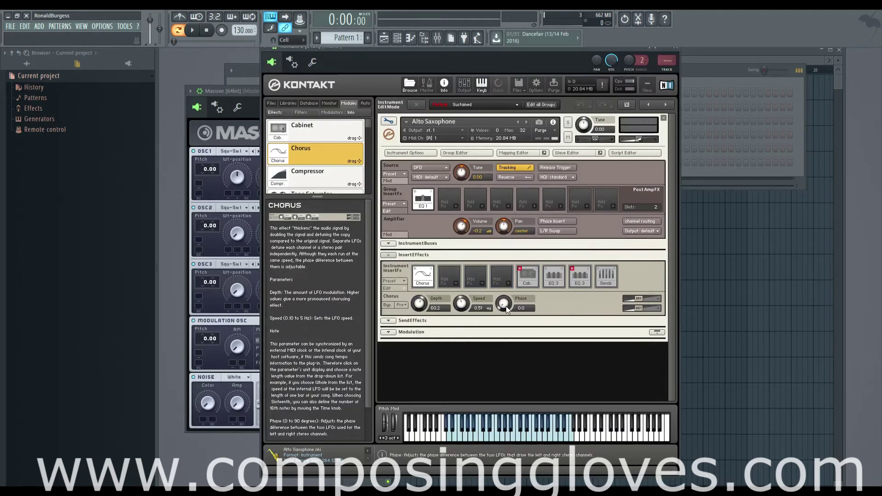
left_click(251, 425)
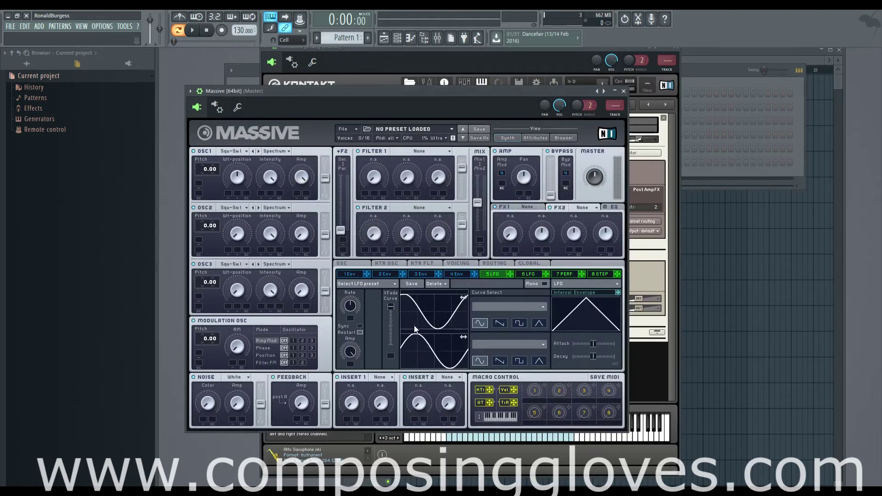
left_click_drag(415, 329, 429, 318)
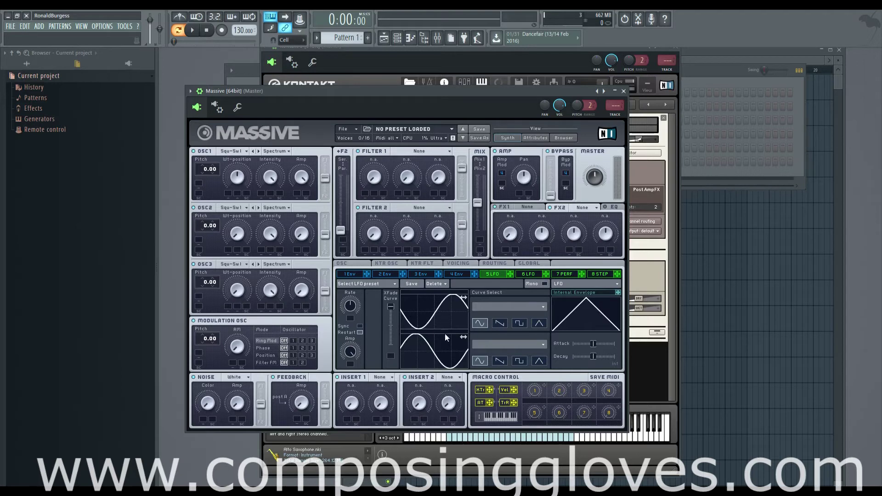
left_click_drag(461, 316, 429, 322)
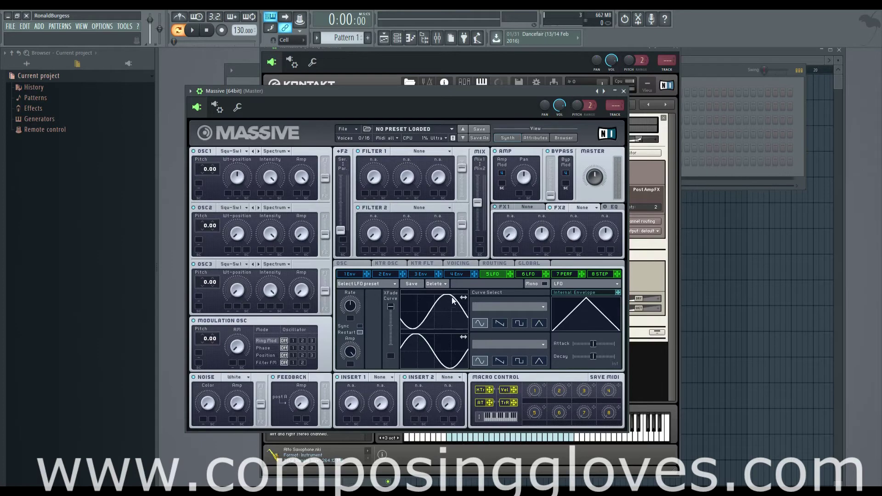
- Return to Kontakt, shift its window slightly, and sweep the Chorus phase from 0 up to 90 while a note plays
left_click(671, 379)
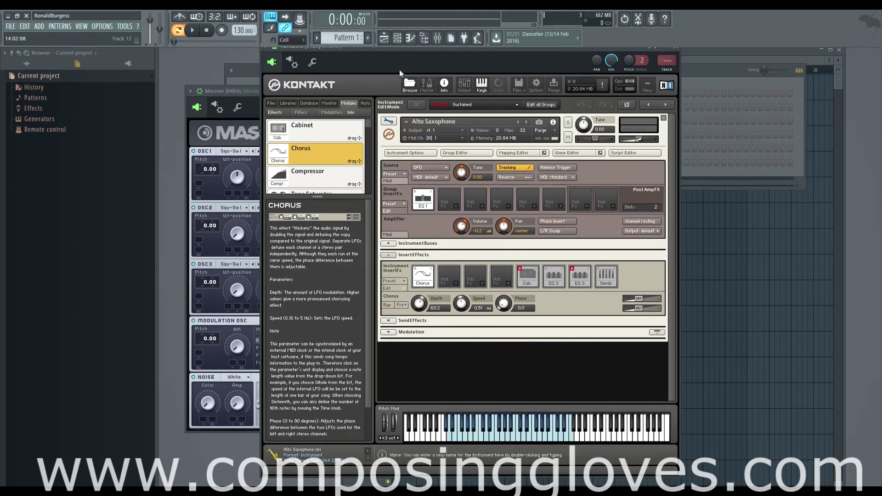
left_click_drag(408, 48, 395, 52)
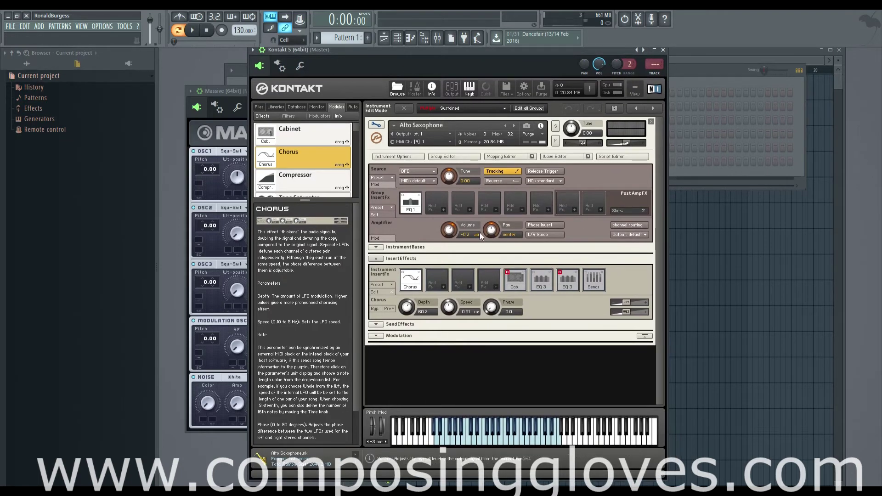
left_click_drag(489, 311, 481, 276)
left_click(491, 309, "ctrl")
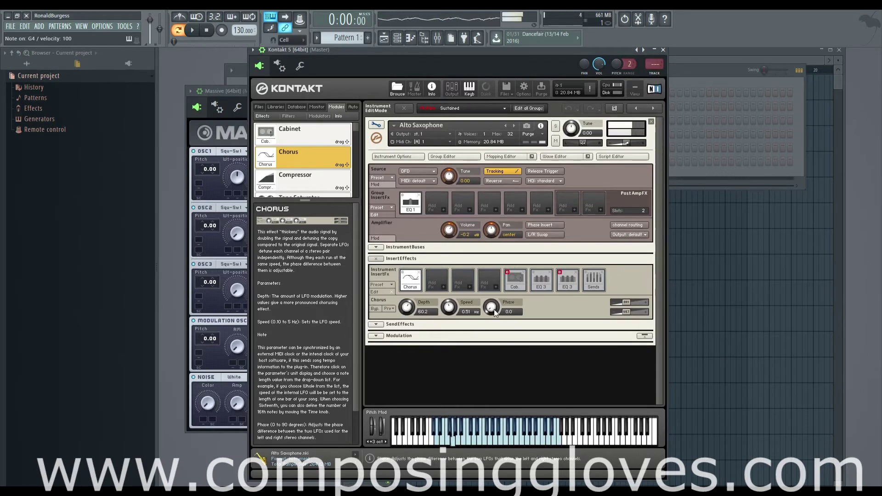
left_click_drag(495, 310, 486, 284)
left_click_drag(486, 250, 486, 230)
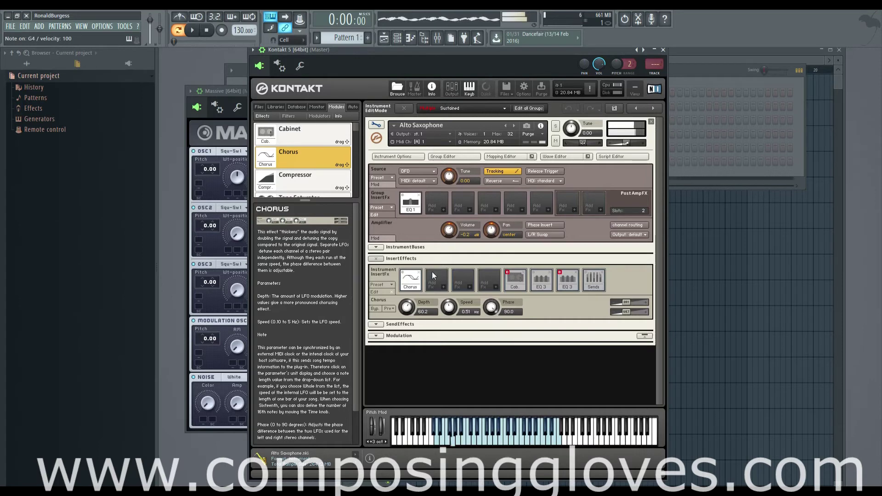
- Set the Chorus depth to 76.5, raise the speed to 8.0 Hz, and vary the phase before returning it to 90
left_click_drag(407, 307, 435, 315)
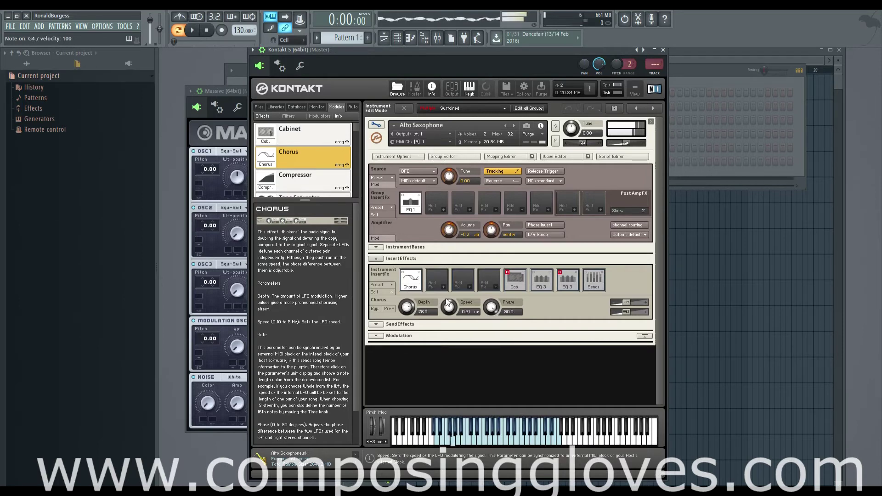
left_click_drag(450, 314, 444, 251)
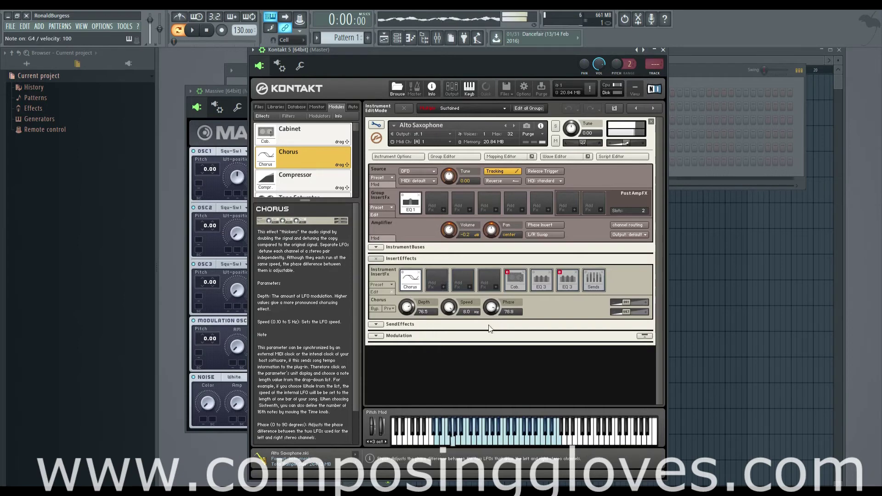
left_click_drag(491, 307, 473, 285)
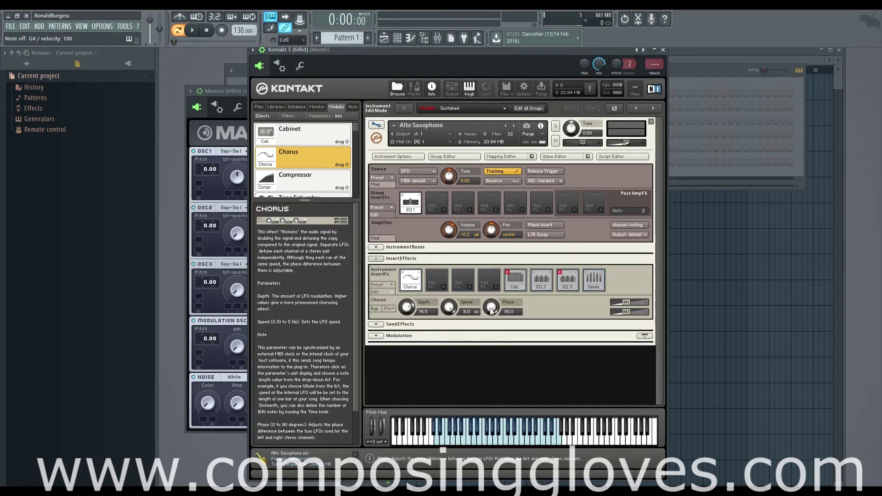
left_click_drag(491, 310, 493, 297)
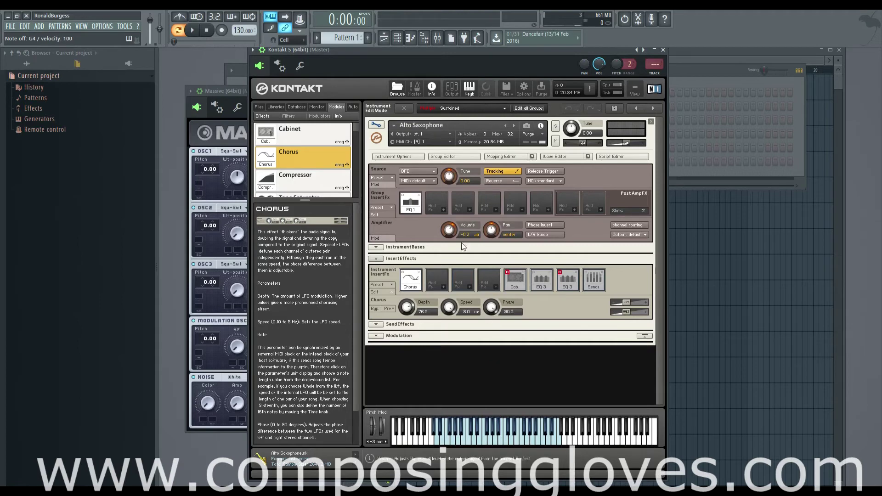
- Load the factory Guitar Stereo preset for the Chorus and check the user presets
left_click(389, 308)
mouse_move(406, 321)
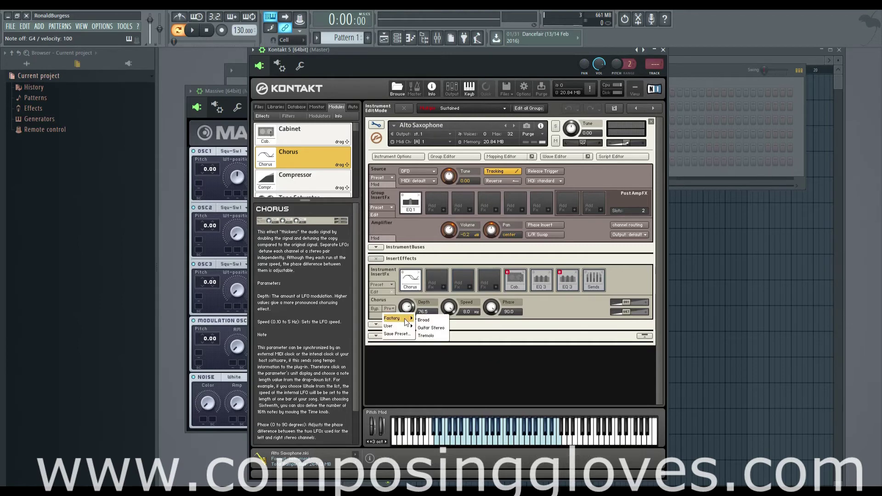
left_click(439, 327)
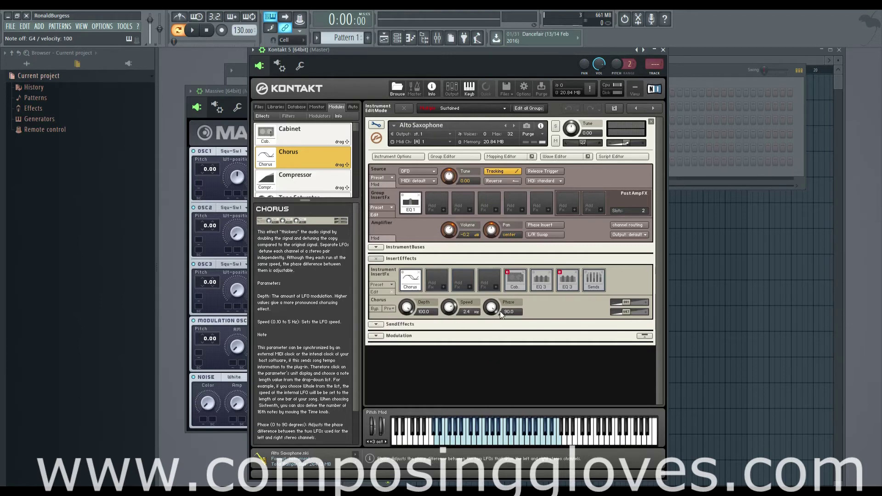
left_click(389, 309)
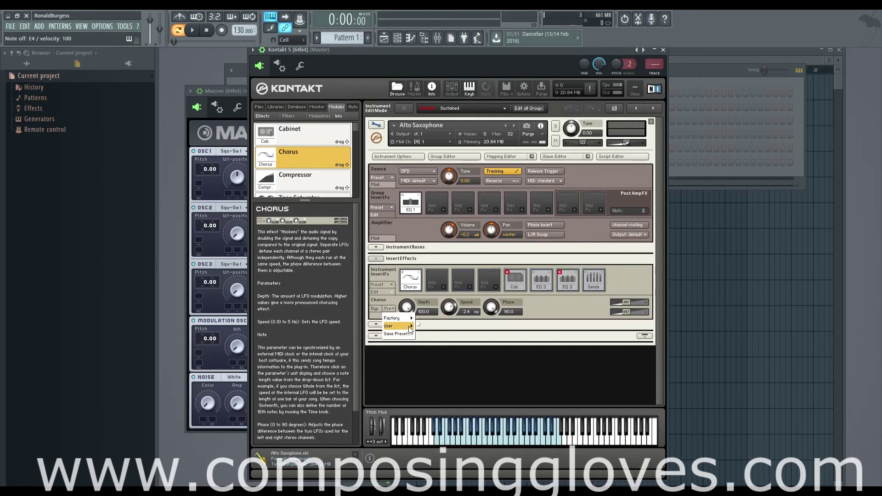
left_click(555, 311)
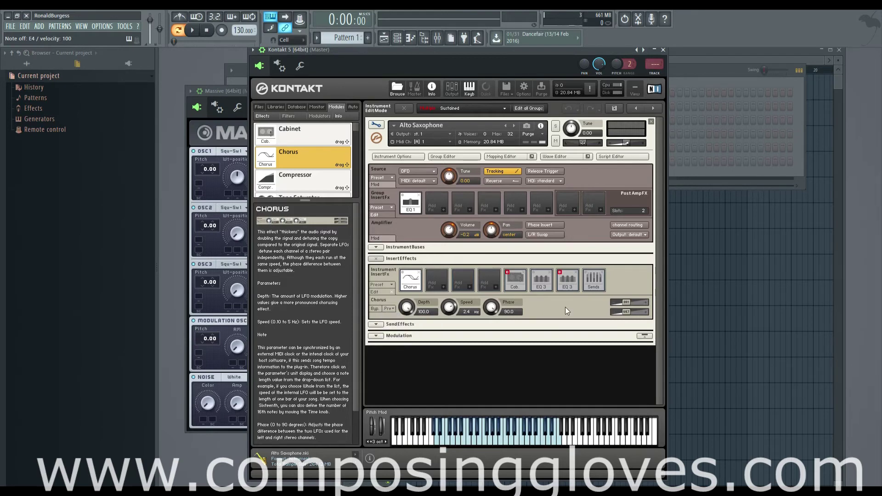
- Adjust the insert Chorus's output level sliders, reducing the lower one to its minimum
left_click(628, 313)
mouse_move(632, 312)
left_mouse_down()
mouse_move(616, 312)
mouse_move(632, 303)
left_mouse_up()
key("c")
- Expand the send effects, add a Chorus to the slot after the convolution effect, and collapse the section again
left_click(376, 324)
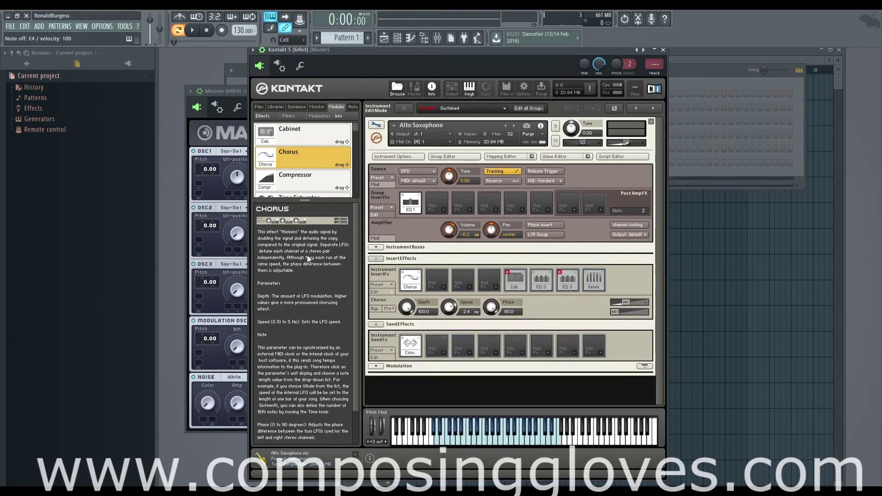
left_click_drag(262, 158, 440, 347)
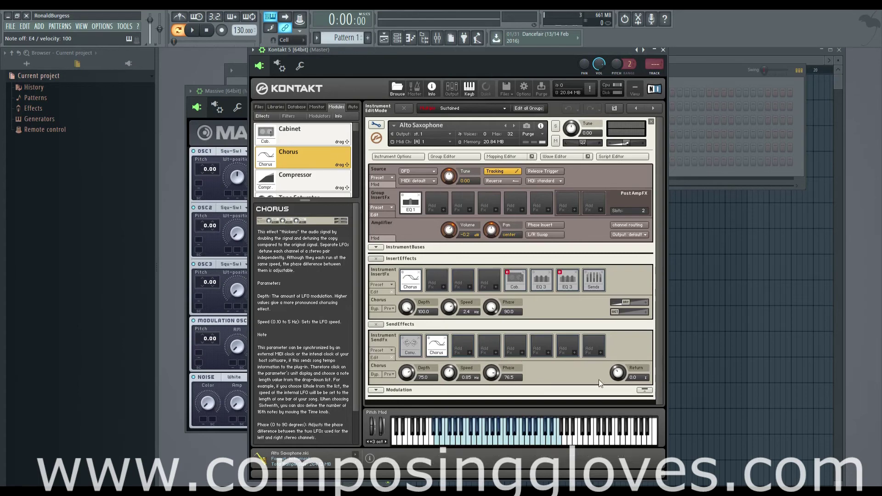
scroll(617, 377, "up", 2)
left_click(377, 324)
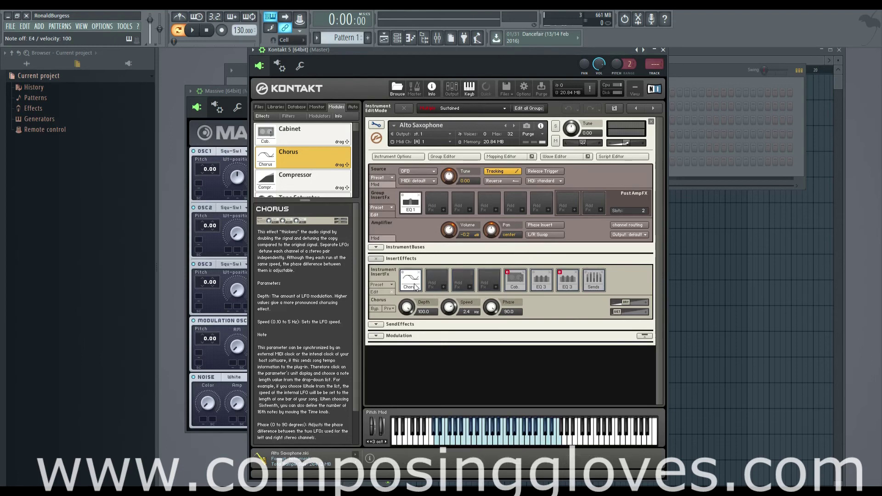
- Set the insert Chorus depth to 31.4 and its speed to 1.1 Hz
scroll(356, 131, "down", 2)
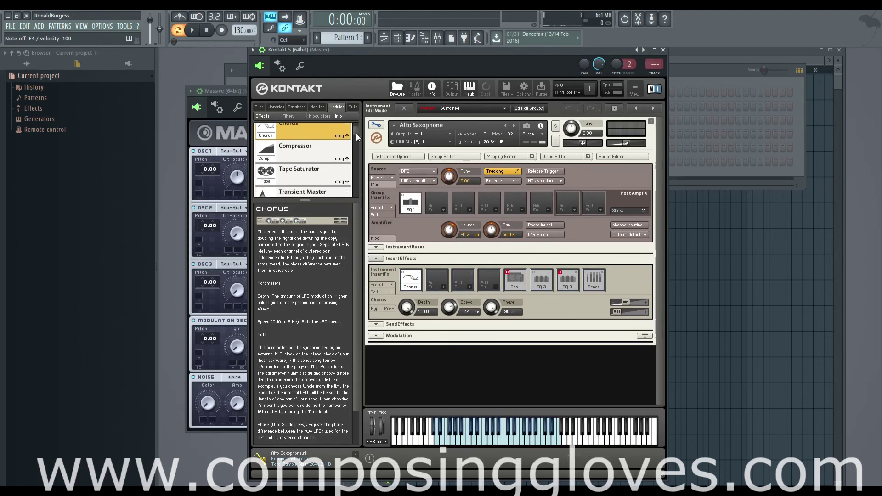
left_click_drag(407, 307, 412, 389)
left_click_drag(446, 317, 450, 323)
- Look through the available effect modules down to Skreamer, and return to the Chorus entry
left_click_drag(354, 132, 355, 179)
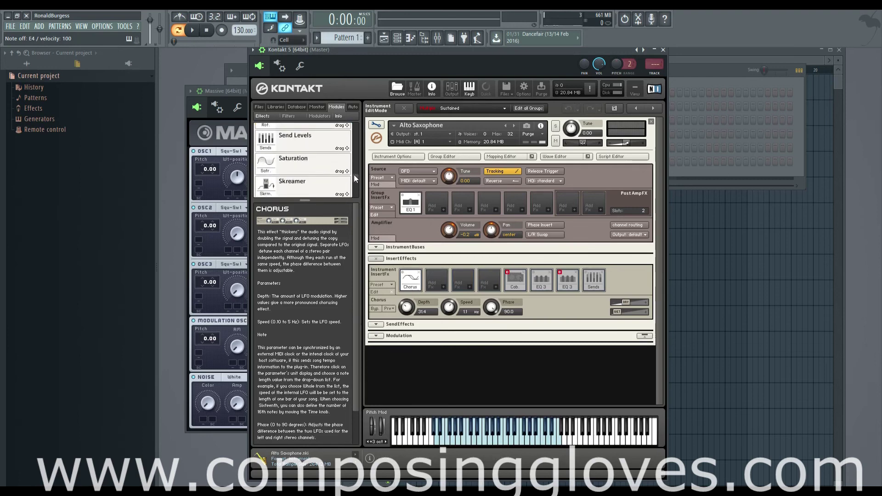
scroll(351, 157, "up", 5)
left_click(304, 156)
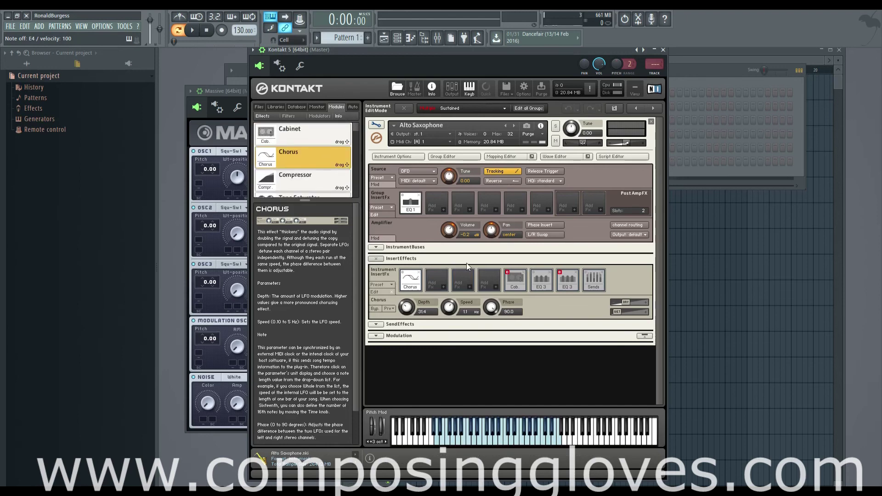